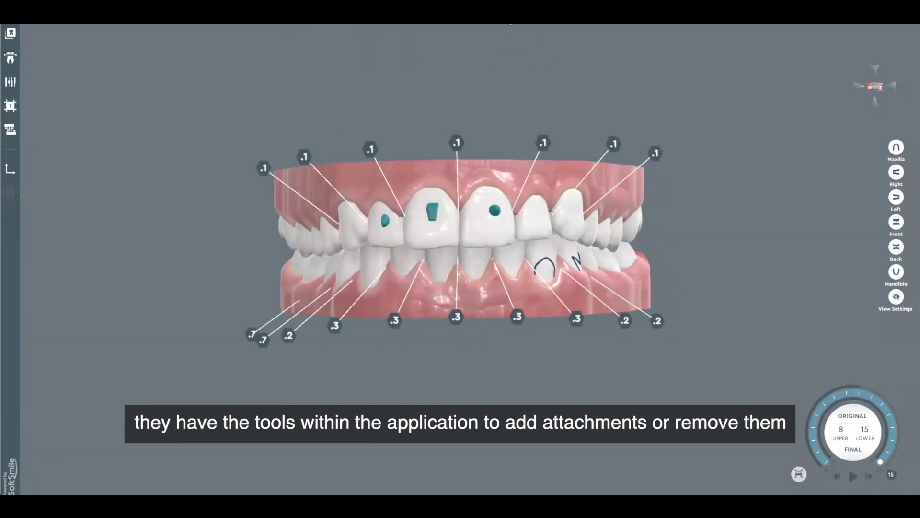
pyautogui.click(509, 25)
pyautogui.click(509, 25)
pyautogui.click(533, 25)
pyautogui.click(533, 25)
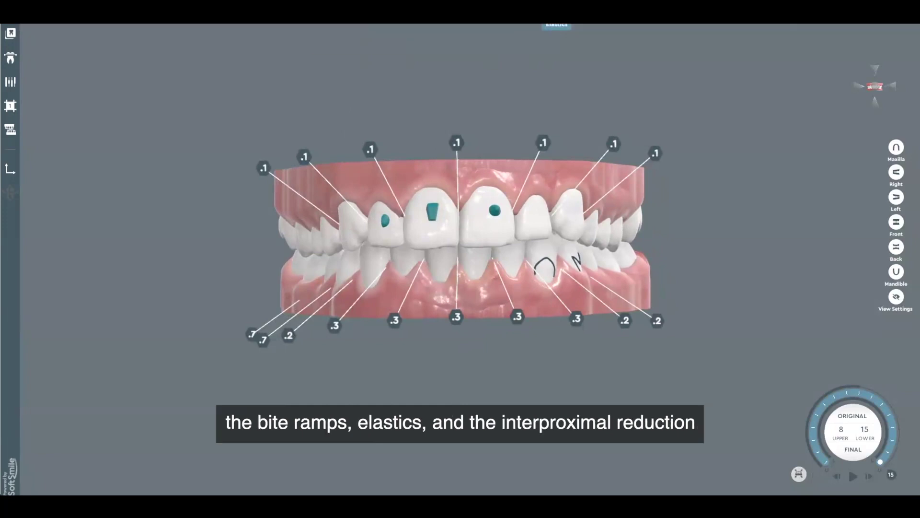
pyautogui.click(556, 25)
pyautogui.click(556, 25)
pyautogui.moveTo(462, 143)
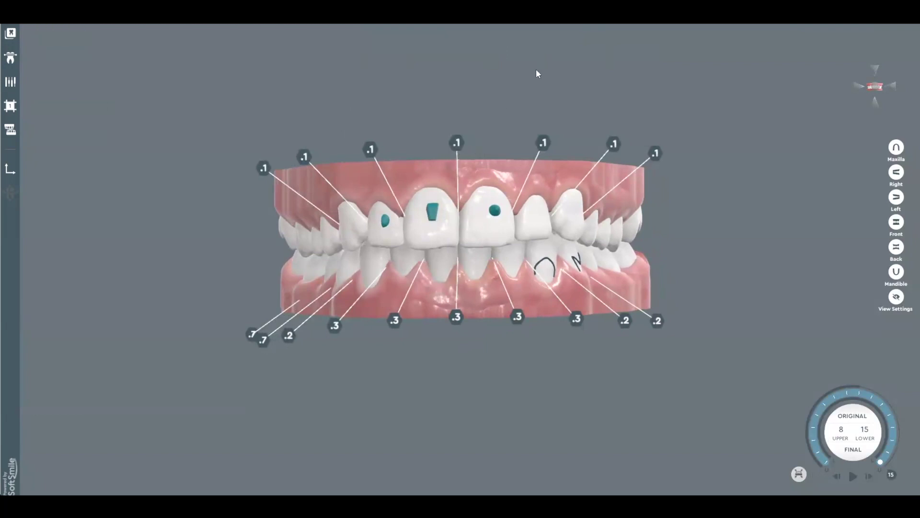
# Review the upper arch's treatment plan chart and the movement handles of the upper lateral incisor without an attachment
pyautogui.click(10, 83)
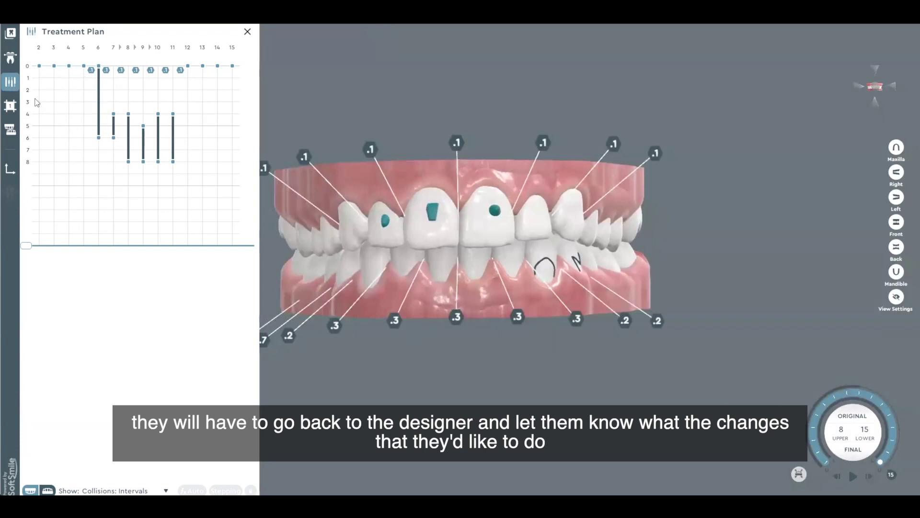
pyautogui.click(10, 82)
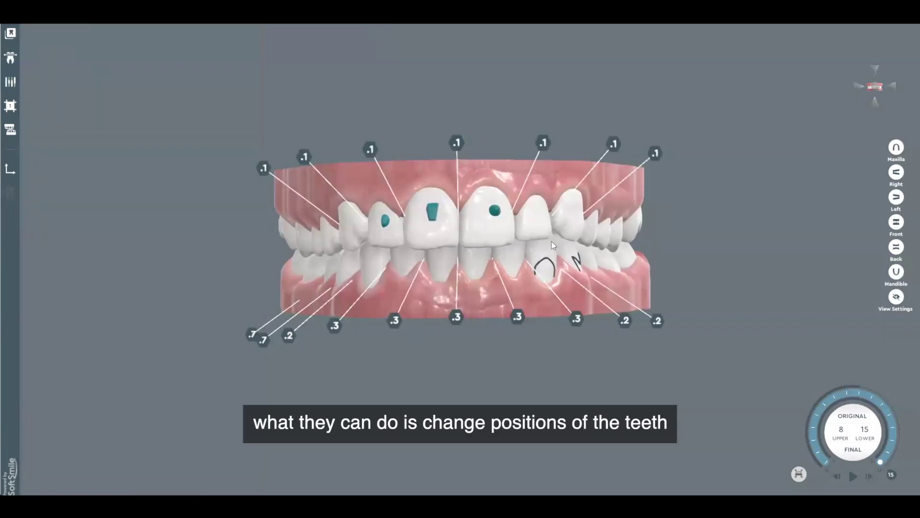
pyautogui.click(535, 233)
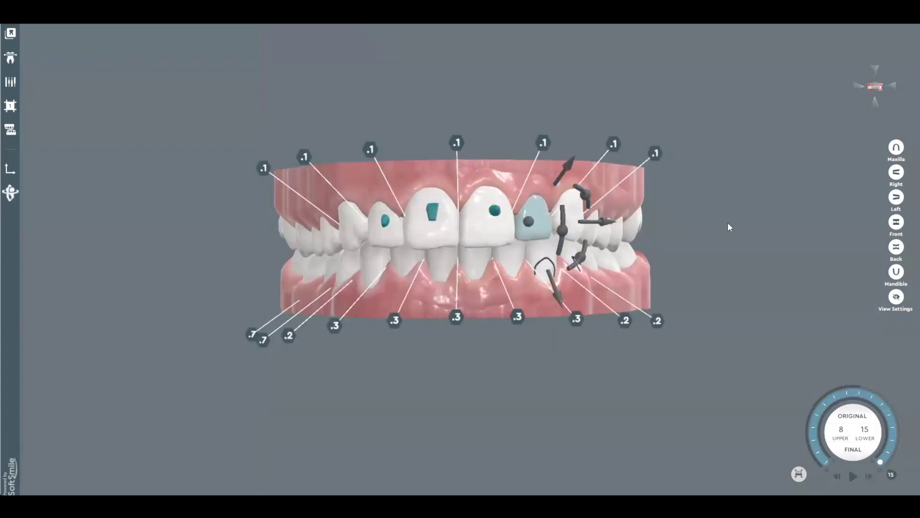
pyautogui.click(686, 144)
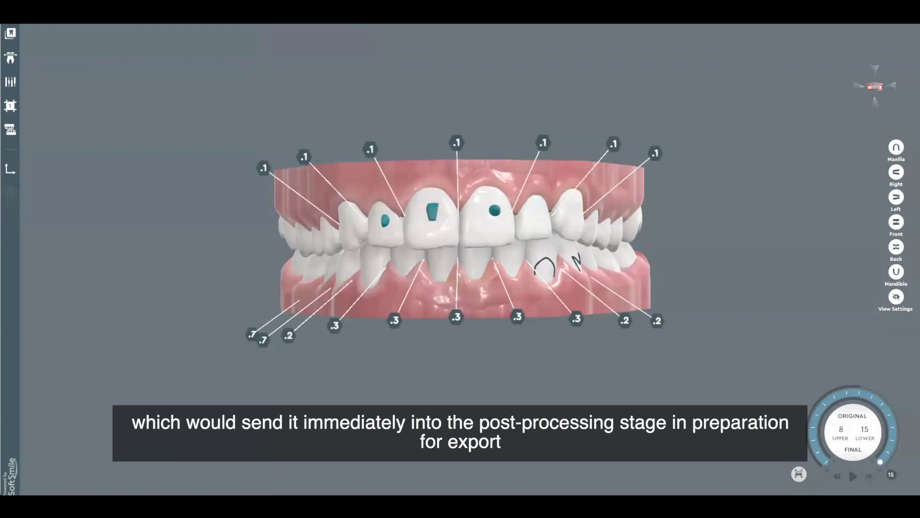
# Draft a case note reading "notes" for the design team and close it unsent
pyautogui.click(733, 19)
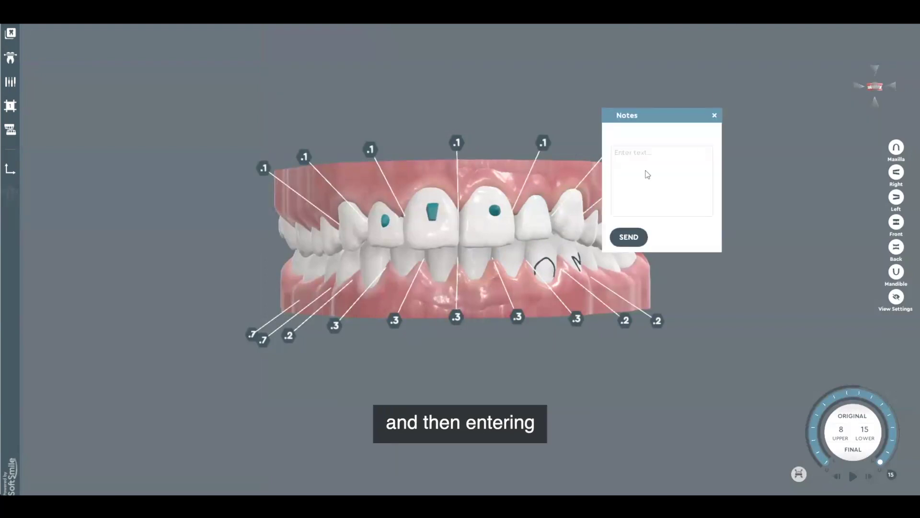
pyautogui.write('notes')
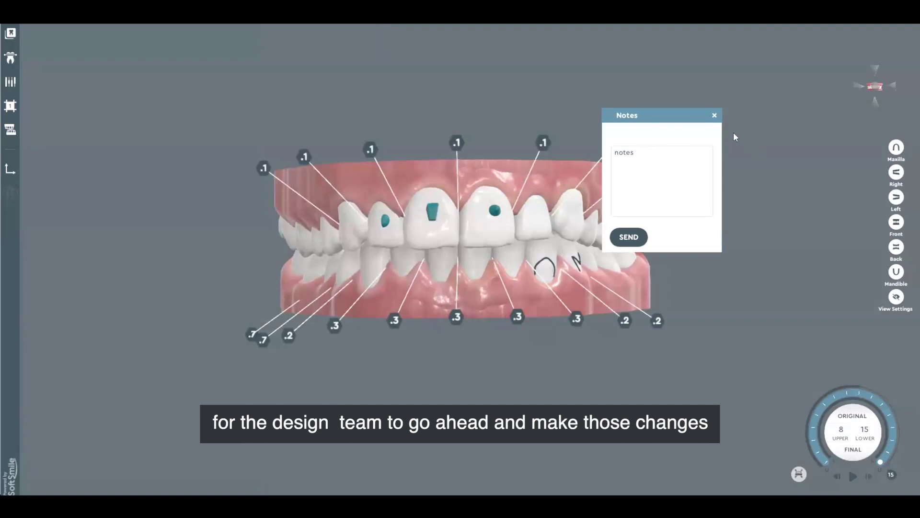
pyautogui.click(714, 116)
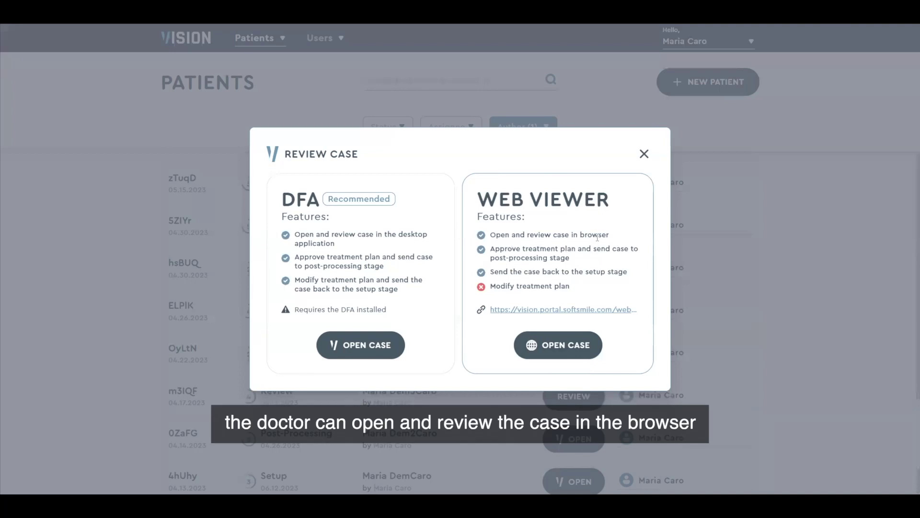
# Open the case under review in the browser-based Web Viewer from the Vision portal
pyautogui.press('ctrl')
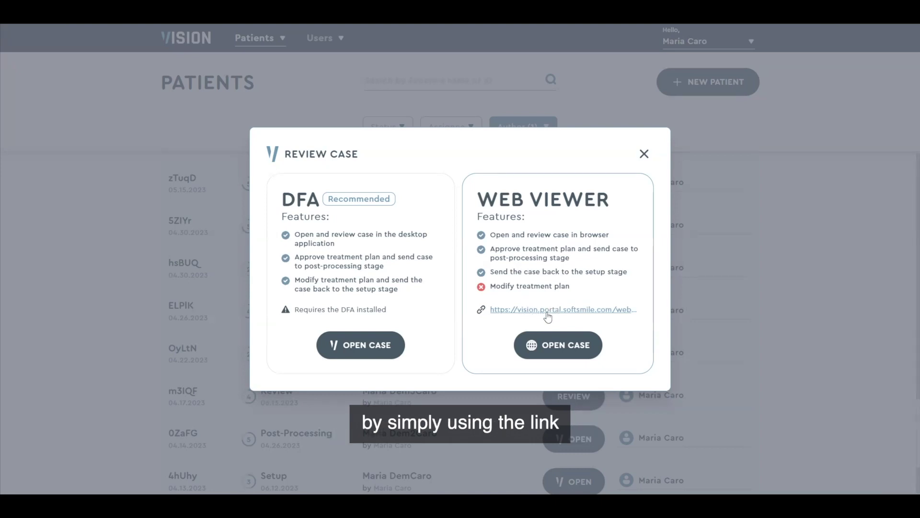
pyautogui.press('ctrl')
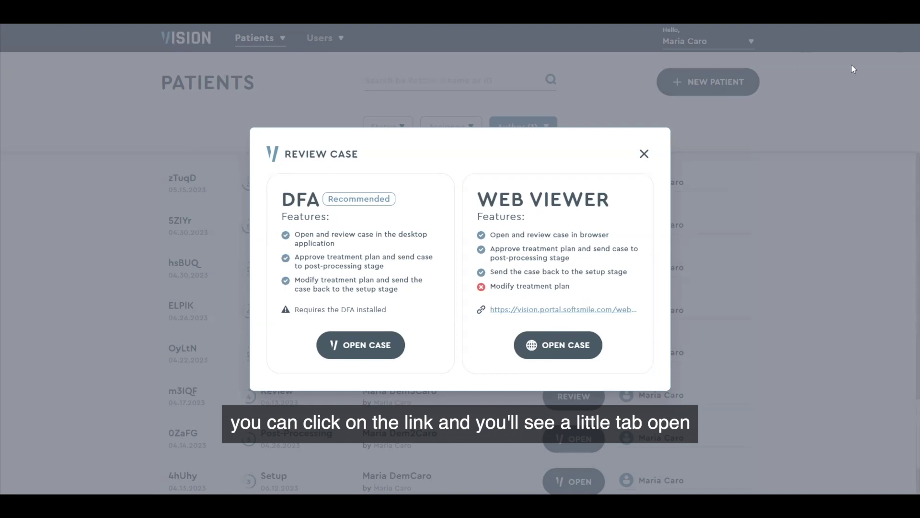
pyautogui.click(550, 310)
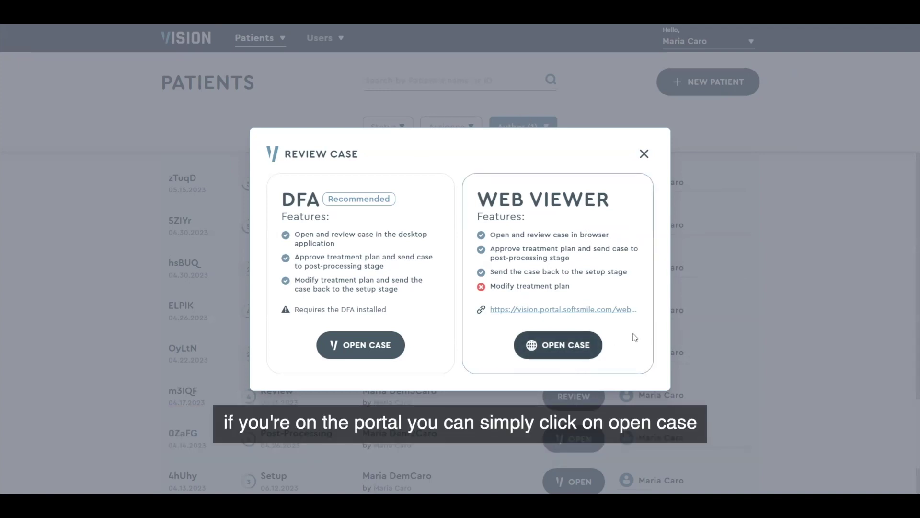
pyautogui.click(566, 347)
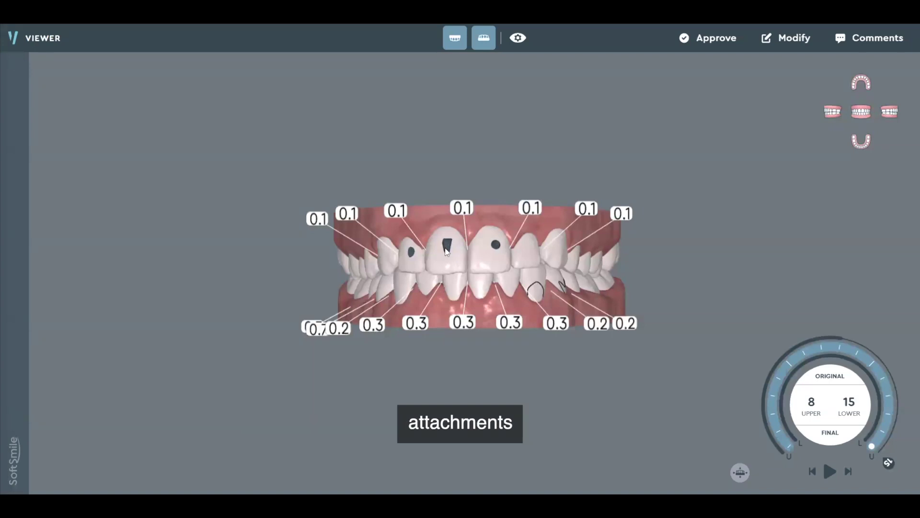
# Hide the attachments, elastics and IPRs in the view settings and show the grid over the case
pyautogui.moveTo(614, 291); pyautogui.dragTo(513, 302, button='right')
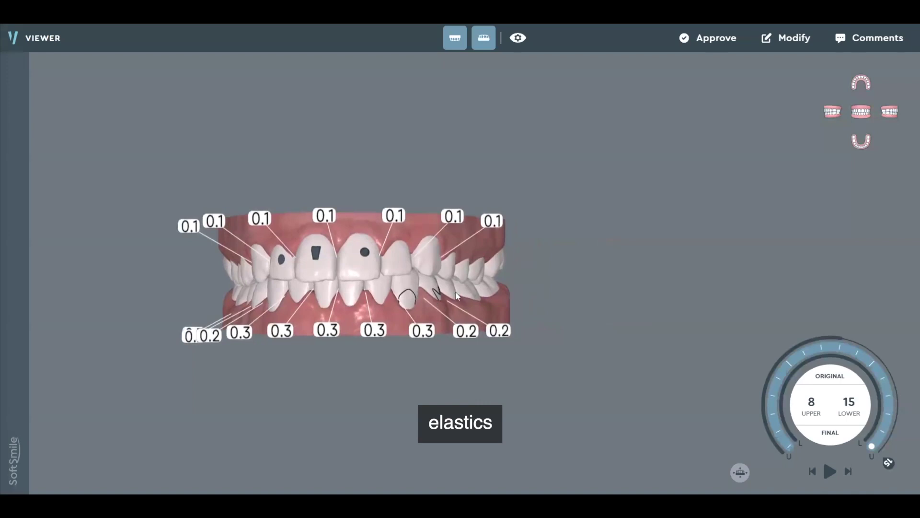
pyautogui.scroll(5, 492, 307)
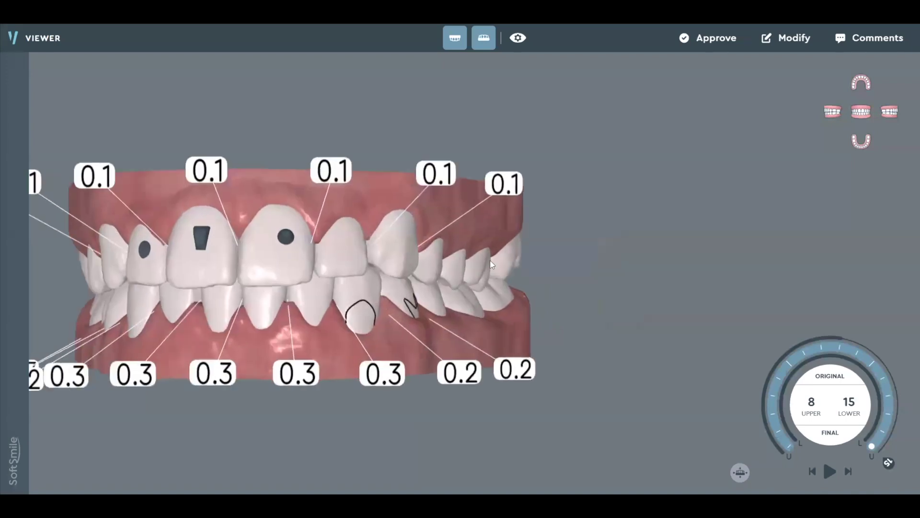
pyautogui.scroll(-1, 491, 264)
pyautogui.moveTo(579, 265); pyautogui.dragTo(653, 248, button='right')
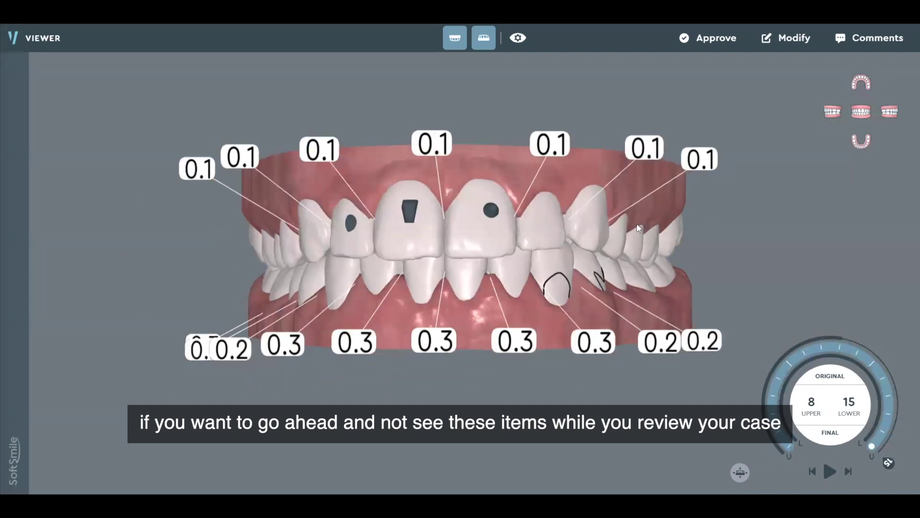
pyautogui.click(556, 154)
pyautogui.click(554, 149)
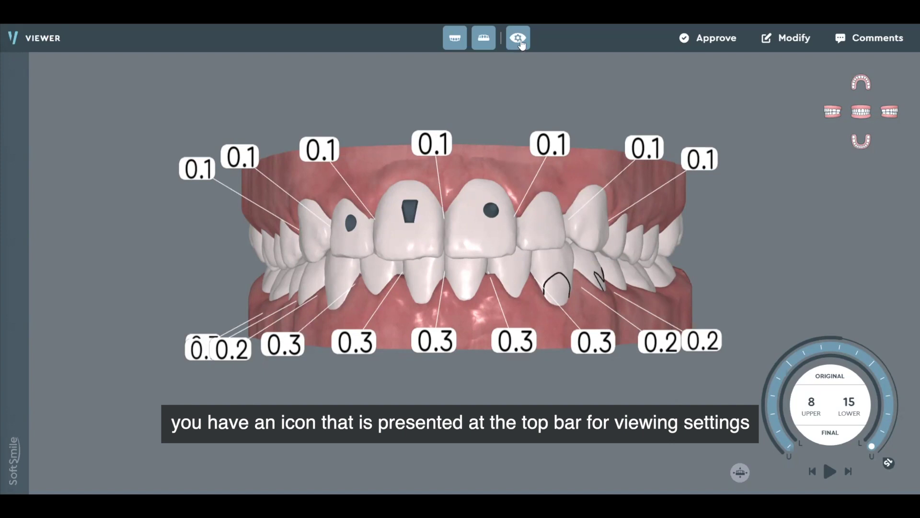
pyautogui.click(522, 44)
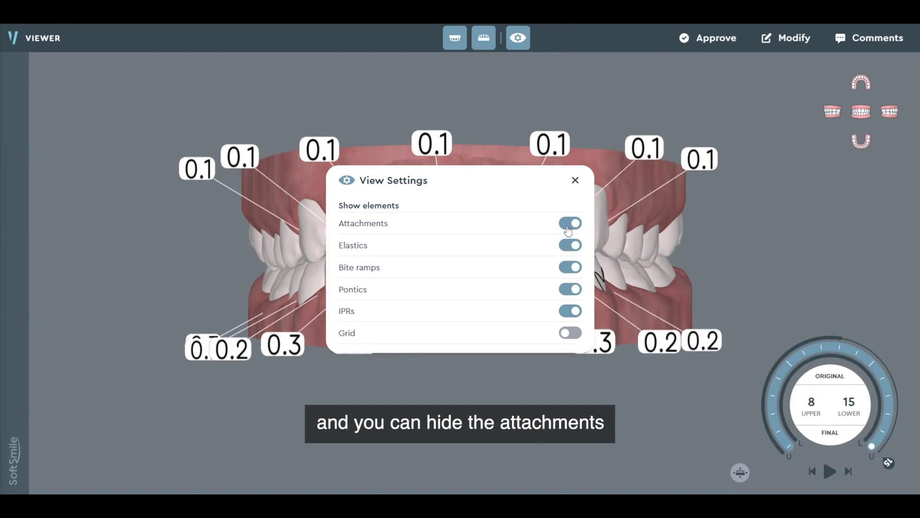
pyautogui.click(570, 227)
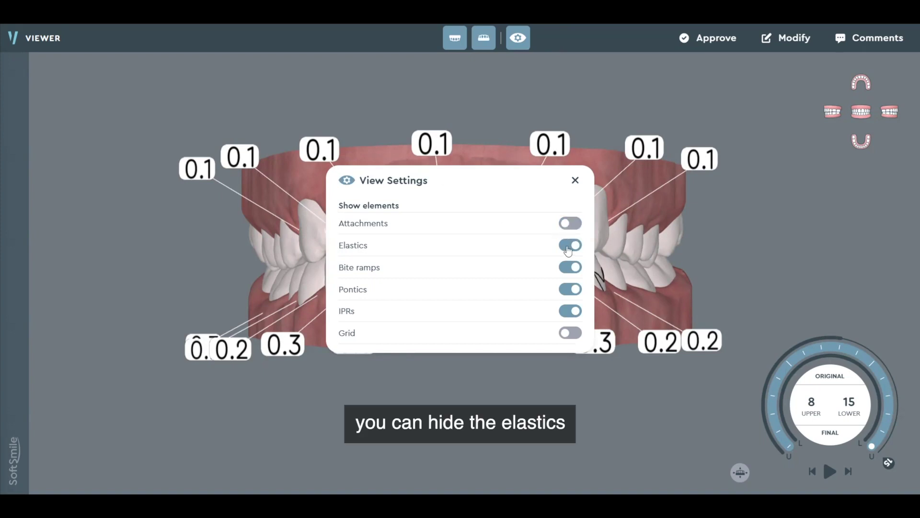
pyautogui.click(569, 246)
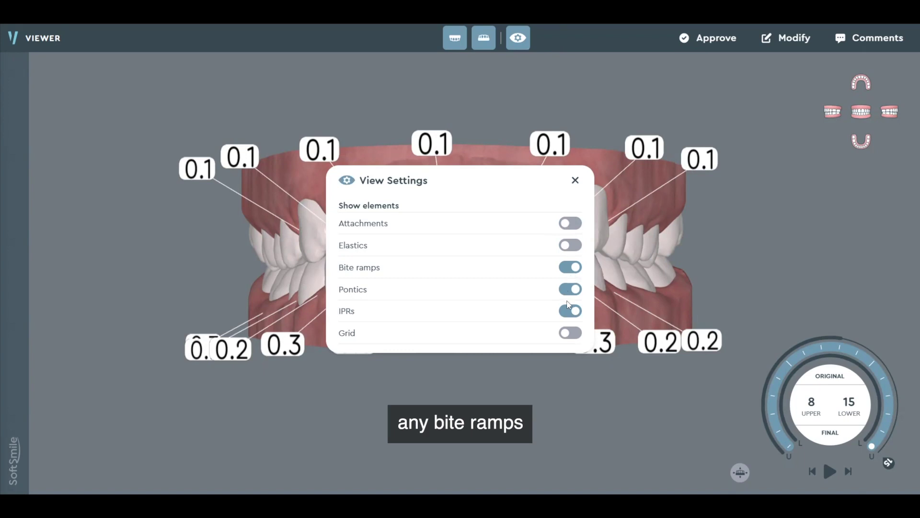
pyautogui.click(570, 311)
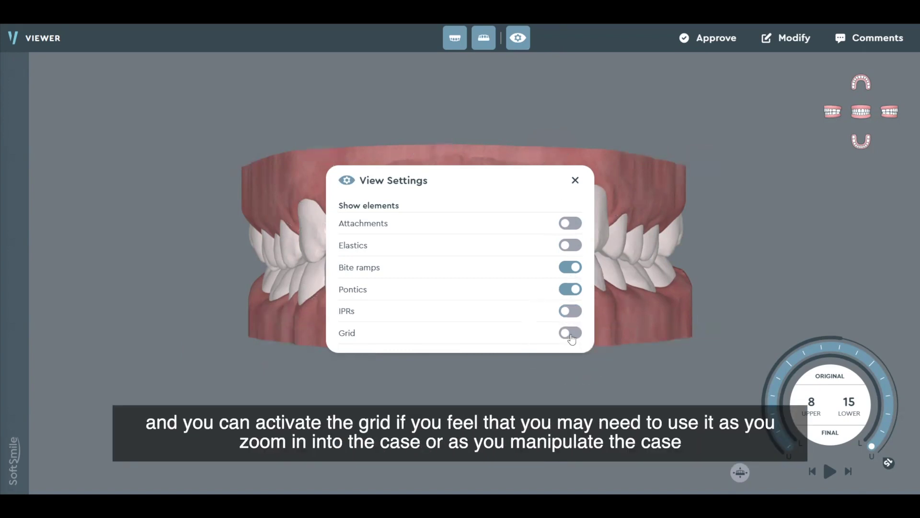
pyautogui.click(572, 336)
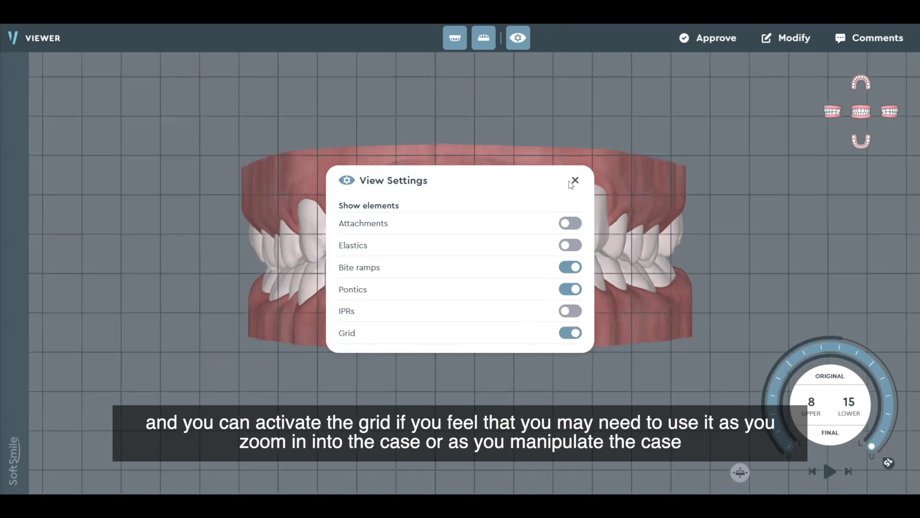
pyautogui.click(574, 181)
# Turn the grid off and show the attachments, elastics and IPRs on the model again
pyautogui.scroll(5, 554, 278)
pyautogui.moveTo(553, 271)
pyautogui.mouseDown()
pyautogui.moveTo(533, 303)
pyautogui.moveTo(544, 264)
pyautogui.moveTo(536, 286)
pyautogui.moveTo(547, 273)
pyautogui.mouseUp()
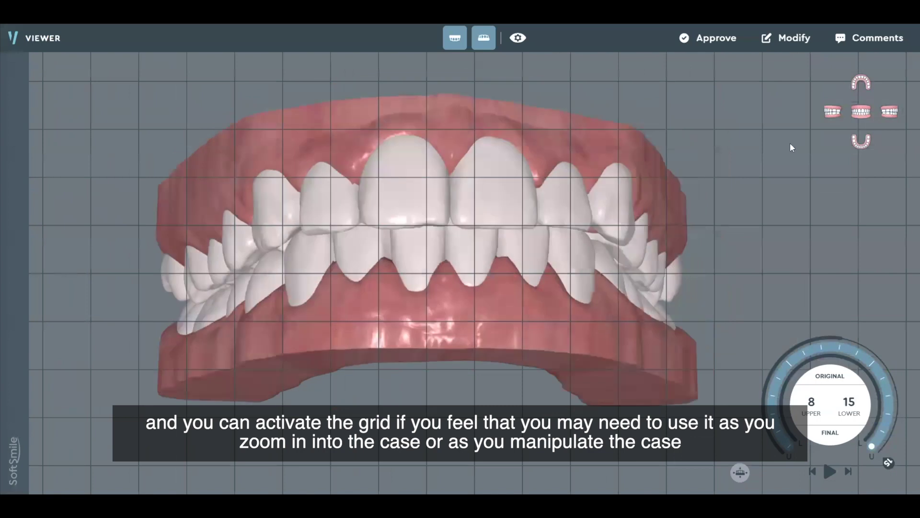
pyautogui.click(858, 113)
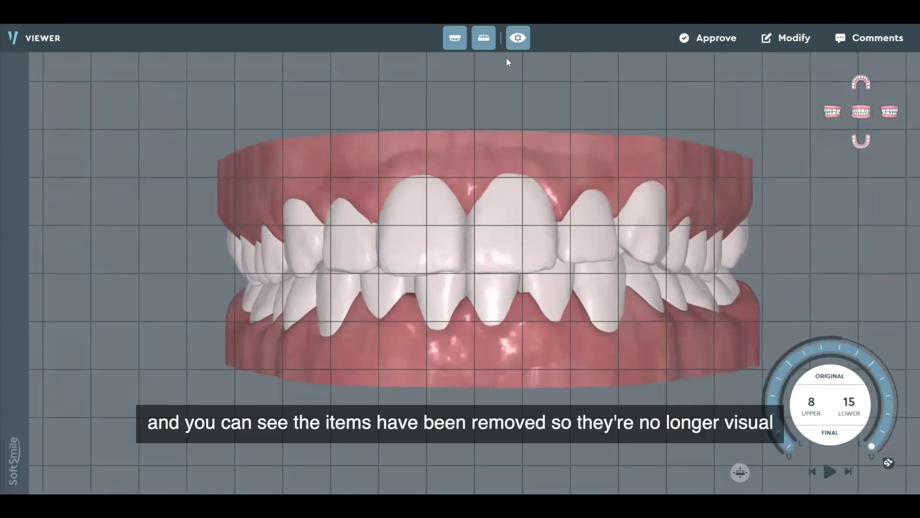
pyautogui.click(518, 39)
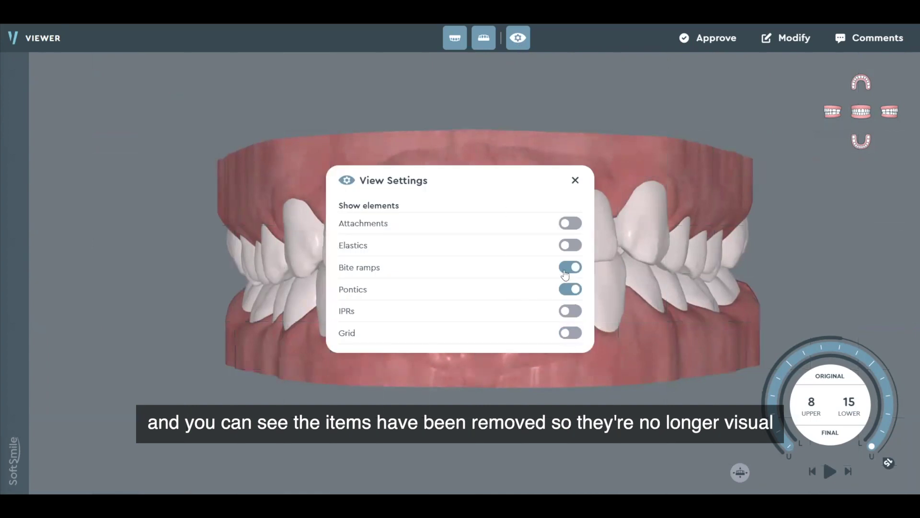
pyautogui.click(573, 224)
pyautogui.click(573, 246)
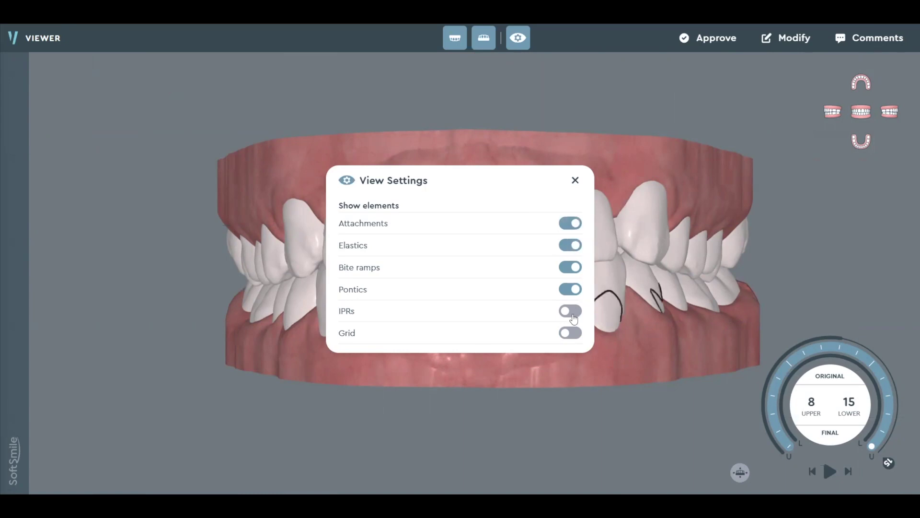
pyautogui.click(577, 312)
pyautogui.click(575, 180)
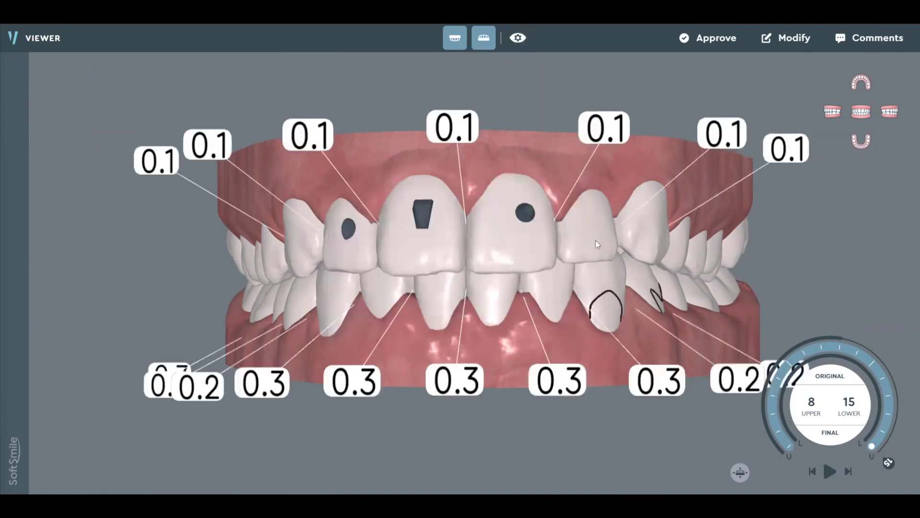
# Send the case back to Setup for modification with the review note "please add attachment on canine/ call for further instructions."
pyautogui.scroll(-5, 559, 270)
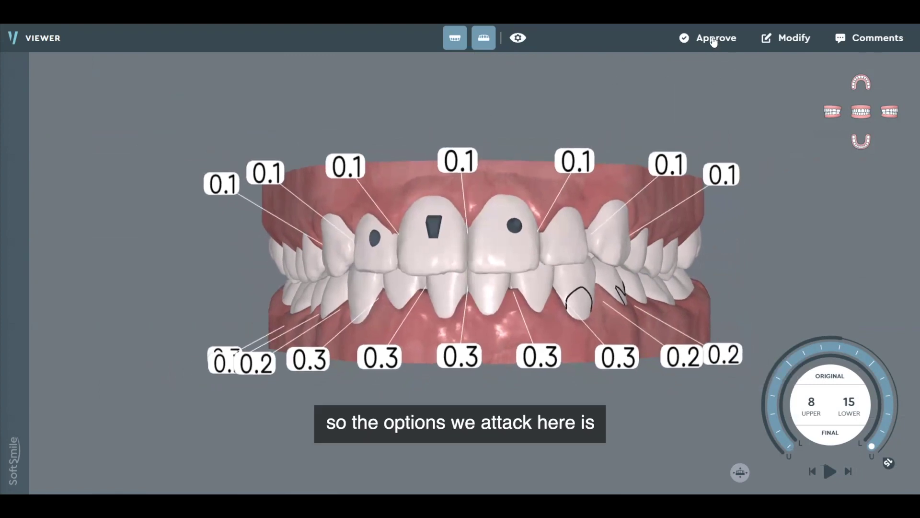
pyautogui.press('ctrl')
pyautogui.press('ctrl')
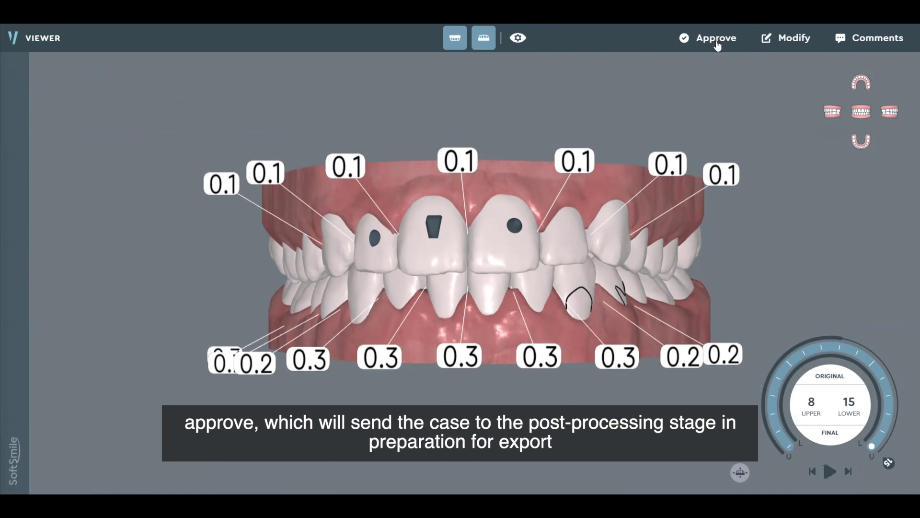
pyautogui.click(793, 44)
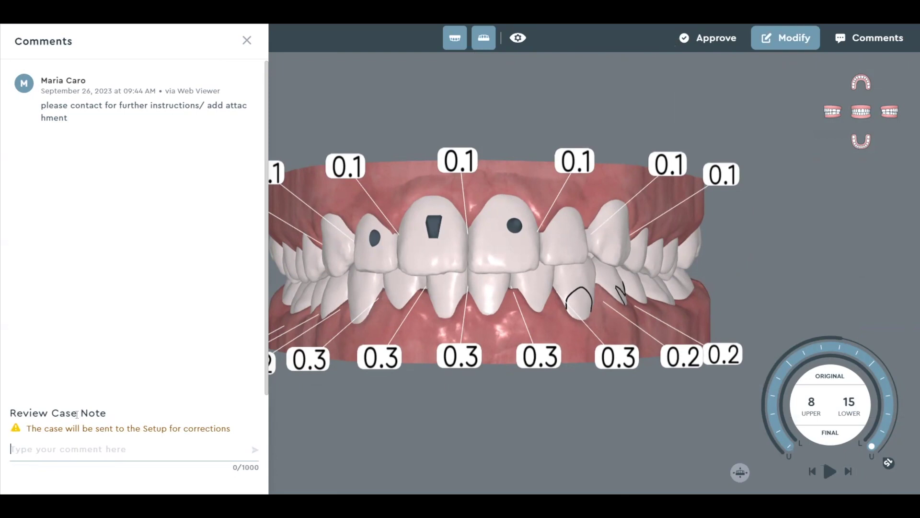
pyautogui.write('please add atta')
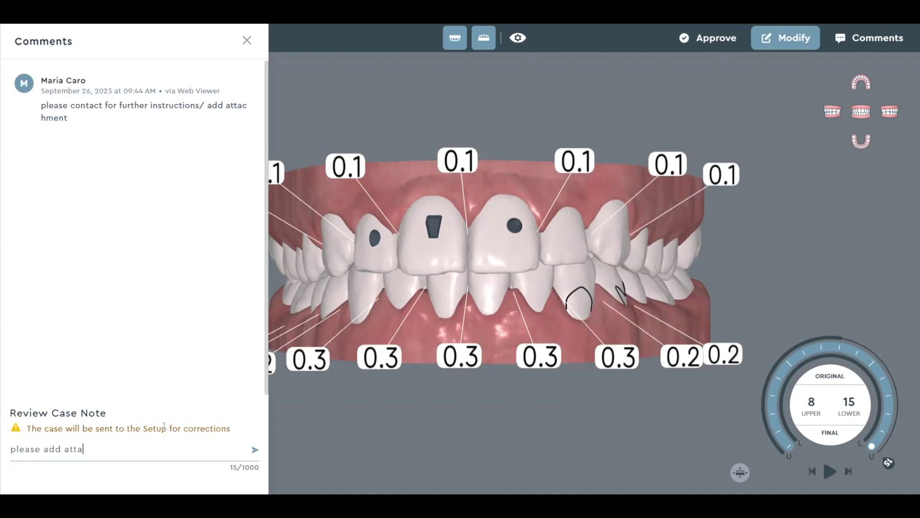
pyautogui.write('chment on canine/ call ')
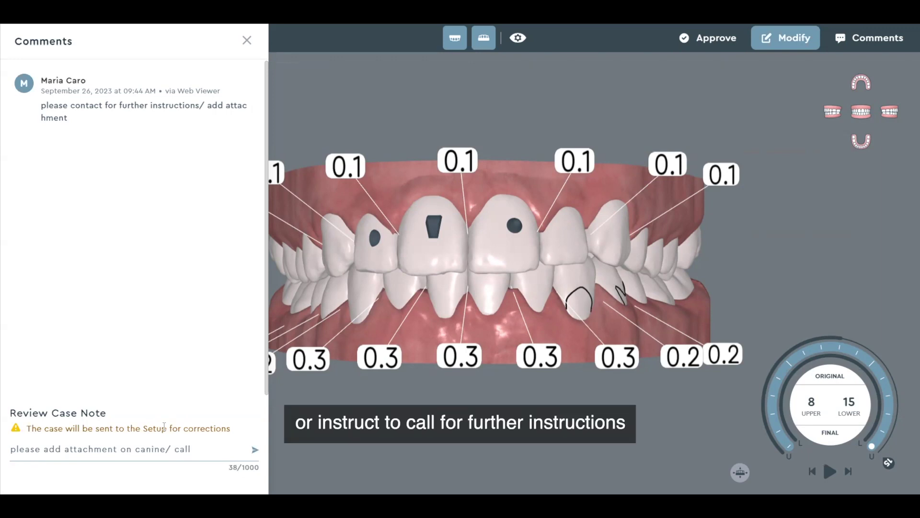
pyautogui.write('fo')
pyautogui.write('r inst')
pyautogui.write('rther instr')
pyautogui.write('uctions.')
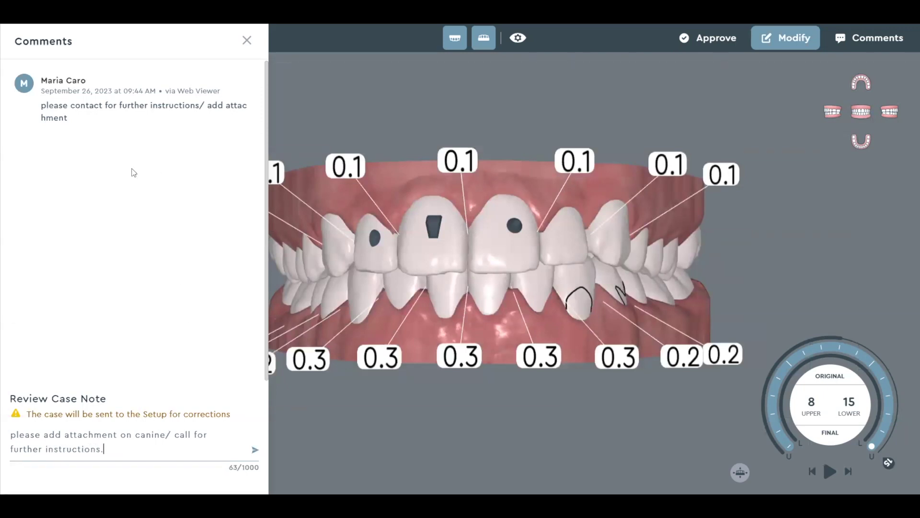
pyautogui.click(254, 452)
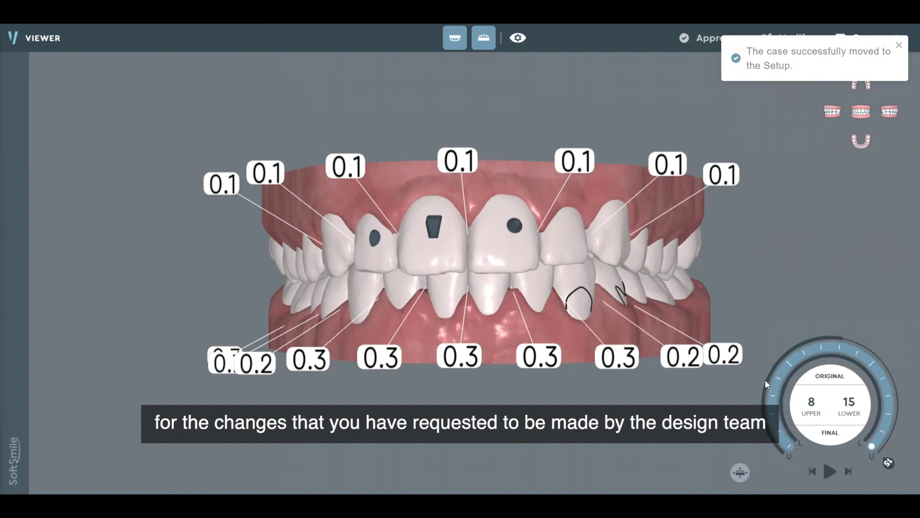
pyautogui.click(899, 45)
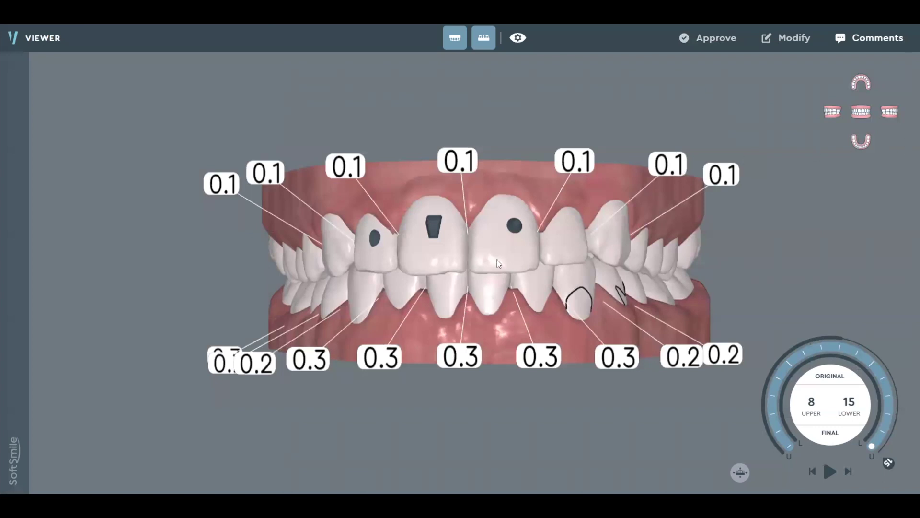
# View the upper arch, the lower arch and both lateral sides of the model individually, and return to the front view
pyautogui.scroll(-3, 498, 262)
pyautogui.scroll(-1, 485, 264)
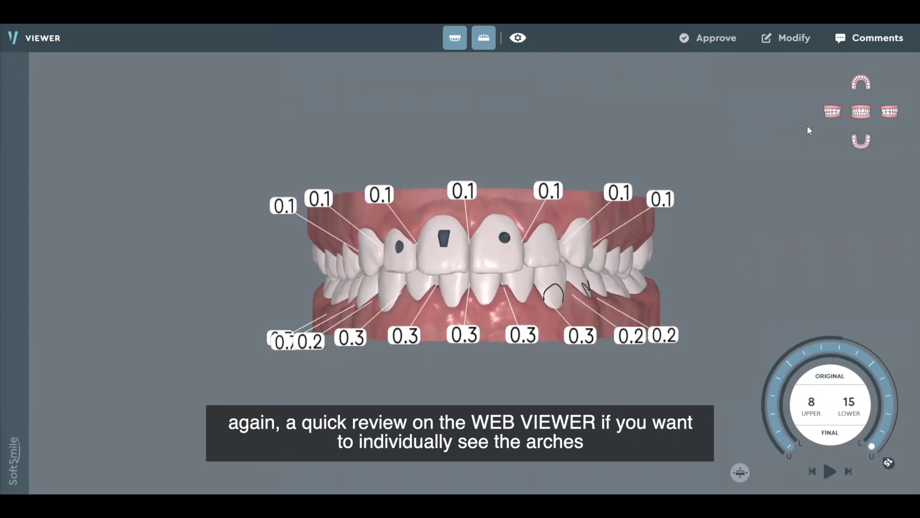
pyautogui.click(865, 84)
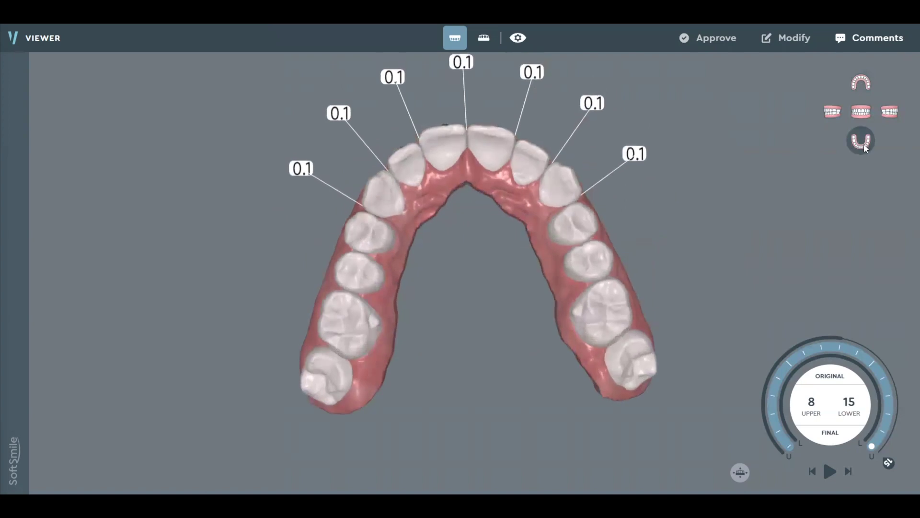
pyautogui.click(863, 142)
pyautogui.click(831, 116)
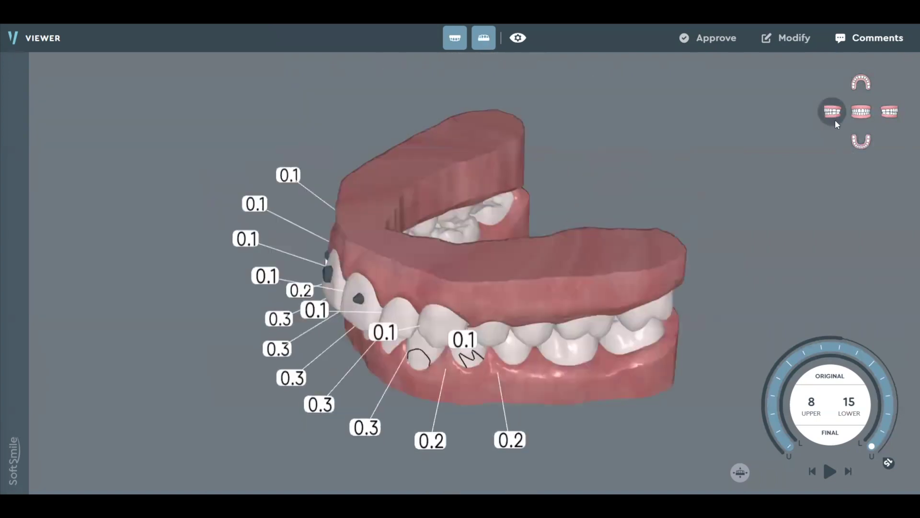
pyautogui.click(891, 114)
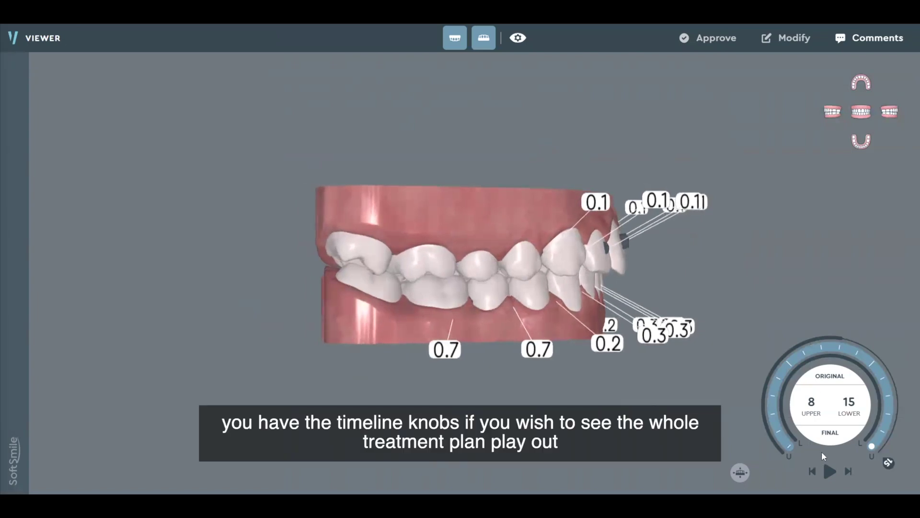
pyautogui.click(861, 119)
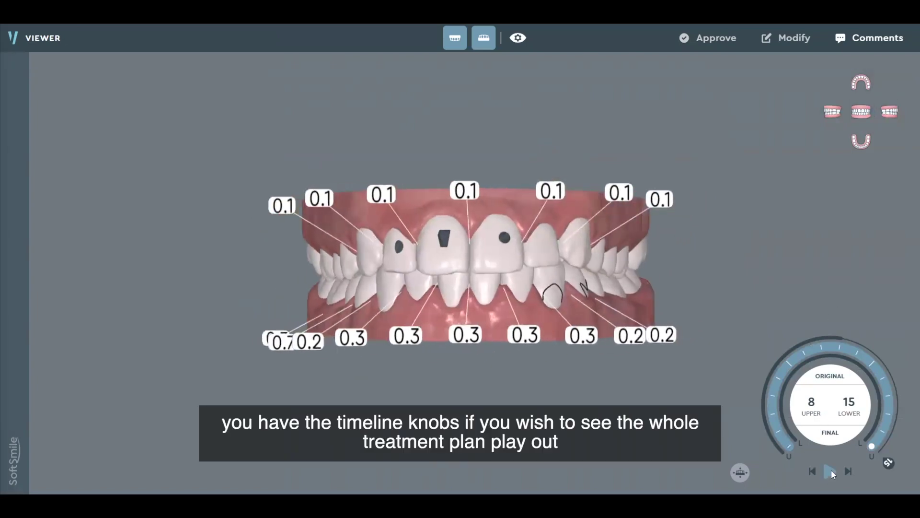
# Play the treatment plan animation and step back through its stages one at a time
pyautogui.click(830, 472)
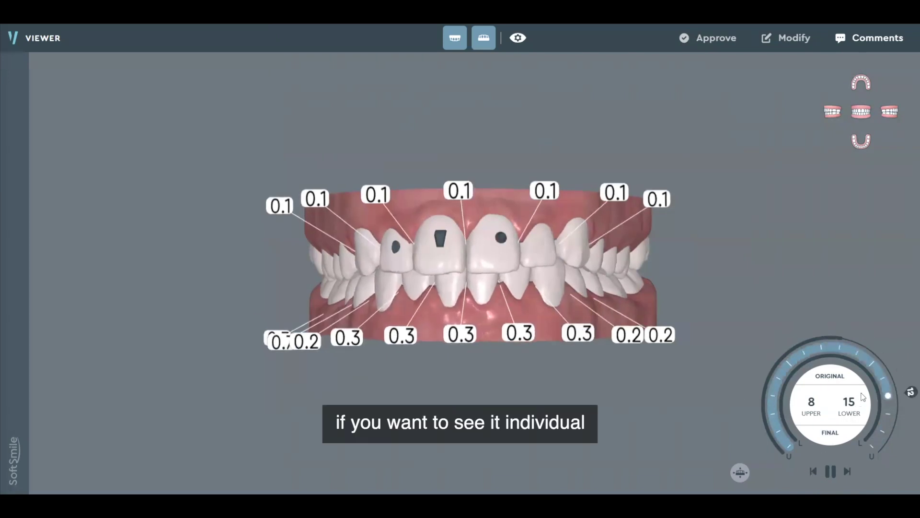
pyautogui.click(811, 471)
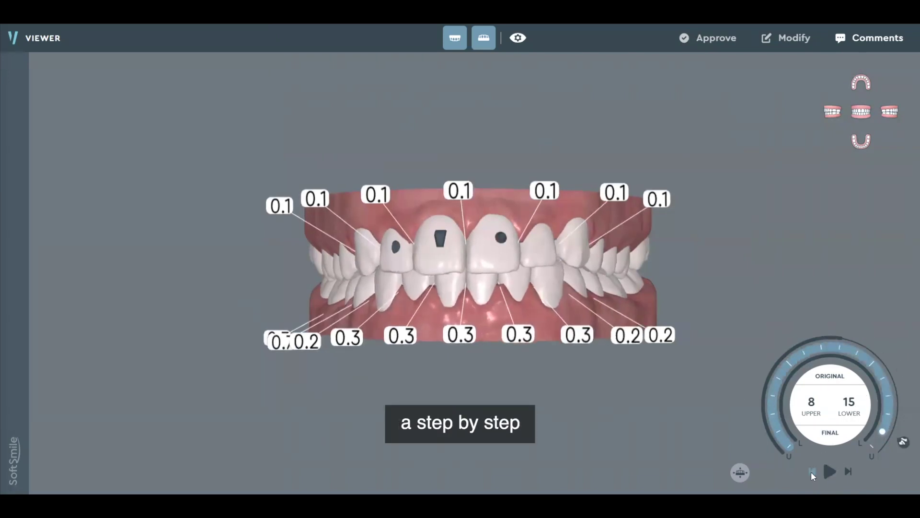
pyautogui.click(812, 472)
pyautogui.click(812, 472)
pyautogui.click(812, 472)
pyautogui.click(812, 472)
pyautogui.click(813, 471)
pyautogui.click(813, 471)
pyautogui.click(813, 472)
pyautogui.click(813, 472)
pyautogui.click(813, 472)
pyautogui.click(813, 472)
pyautogui.click(813, 473)
pyautogui.click(813, 473)
pyautogui.click(813, 474)
pyautogui.click(812, 476)
# Compare the original case with the final stage of the treatment, ending on the final stage
pyautogui.click(830, 380)
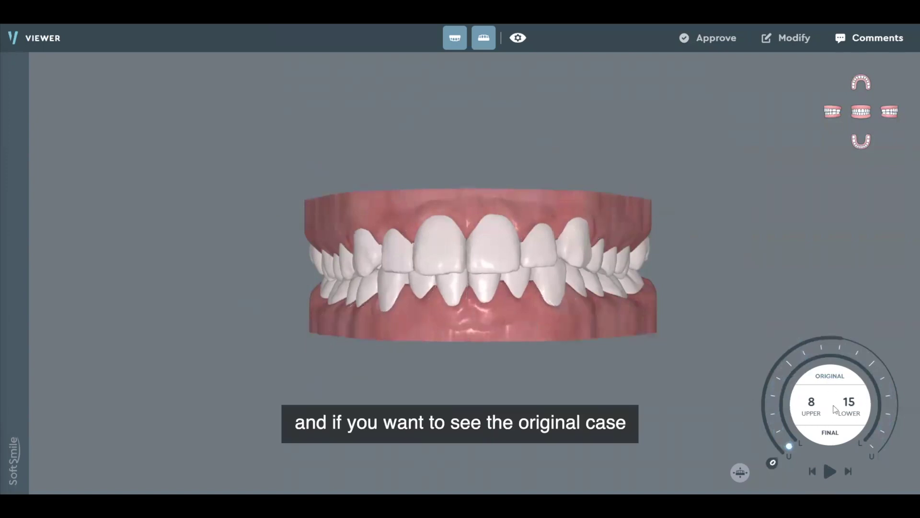
pyautogui.click(833, 433)
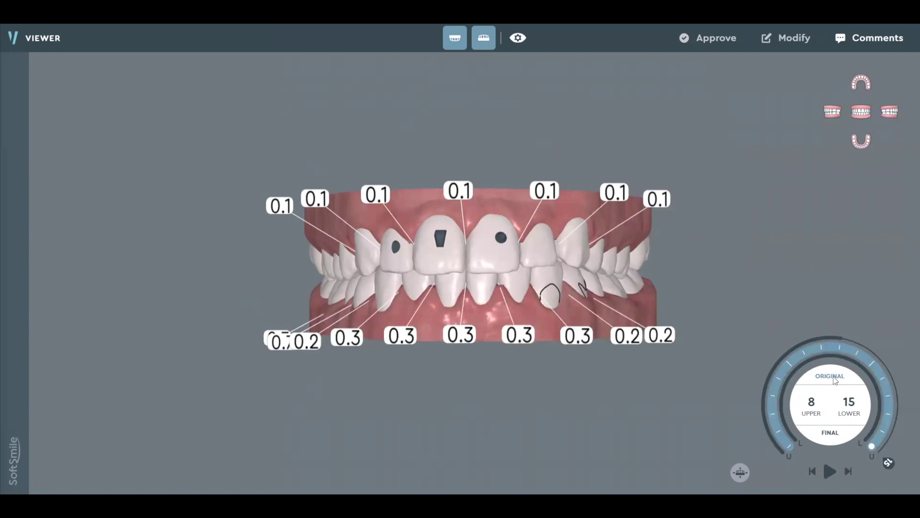
pyautogui.click(835, 380)
pyautogui.click(829, 434)
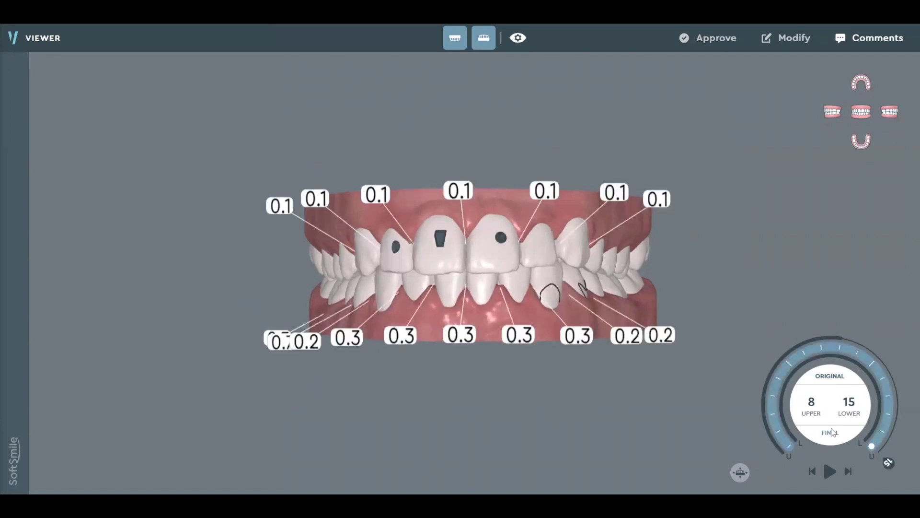